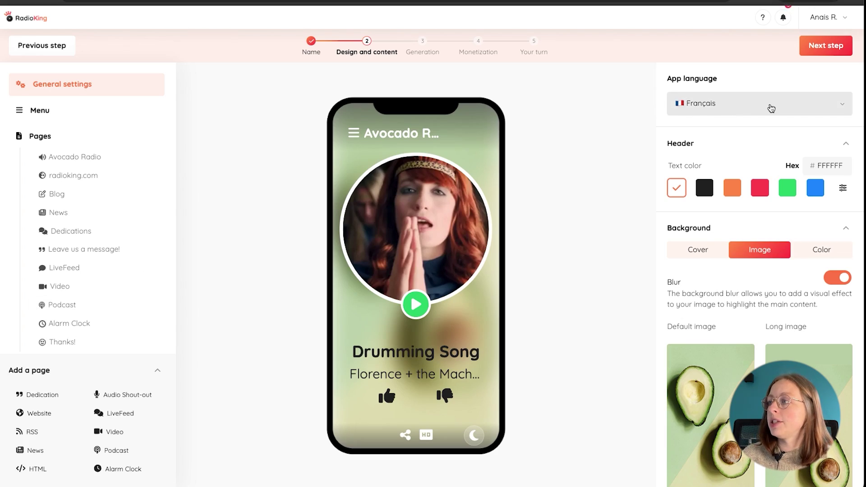
Set the app language to English, leaving the header text white after trying black
click(771, 108)
click(734, 129)
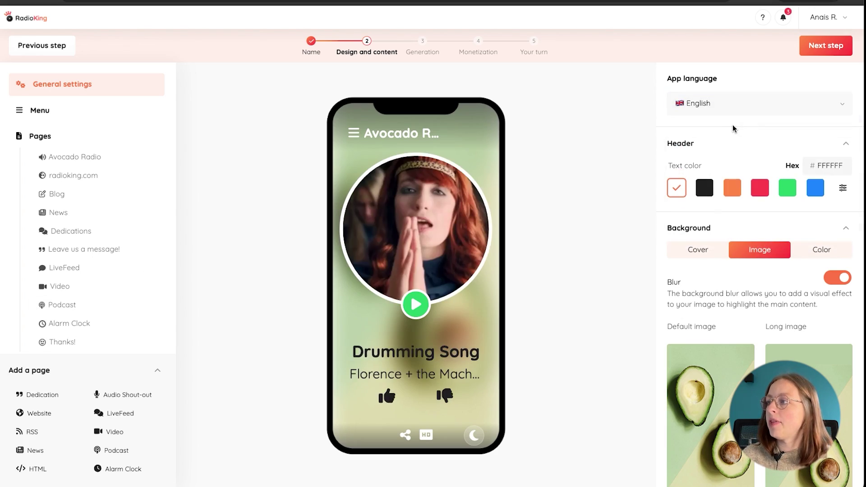
scroll(710, 218, down, 1)
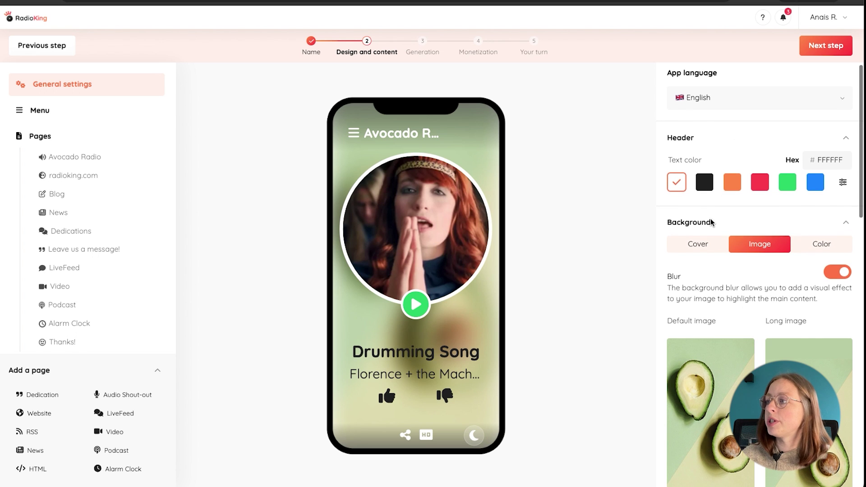
click(707, 180)
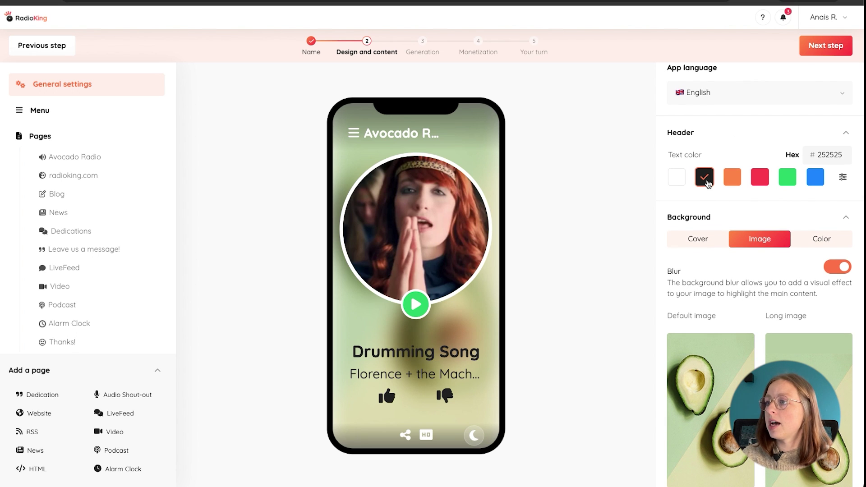
click(676, 178)
Keep the avocado background blurred after toggling Blur off and on, scrolling down to Styles
scroll(687, 239, down, 3)
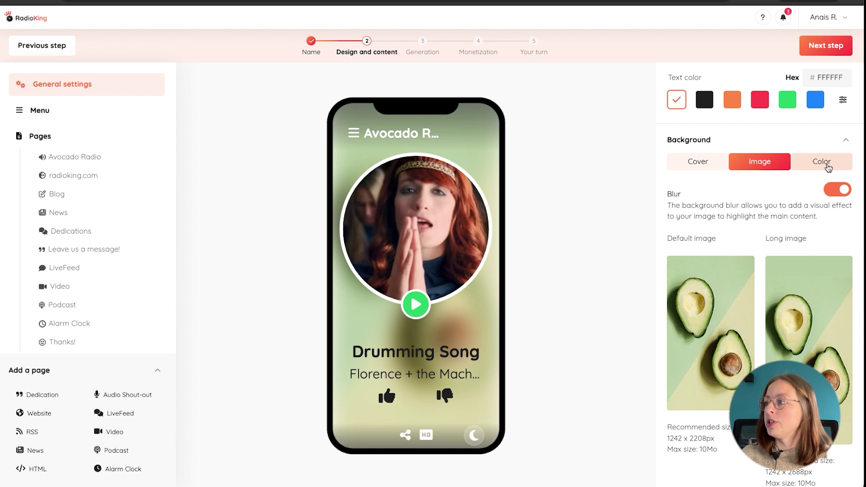
scroll(812, 187, down, 1)
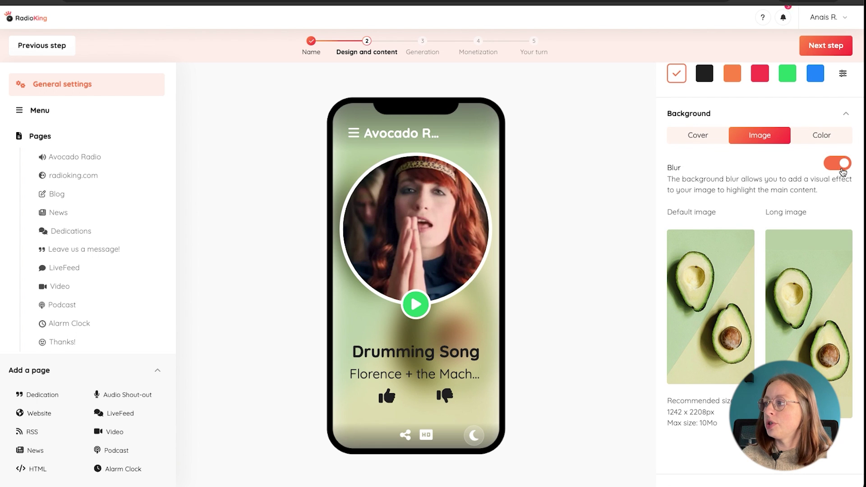
click(840, 169)
click(840, 169)
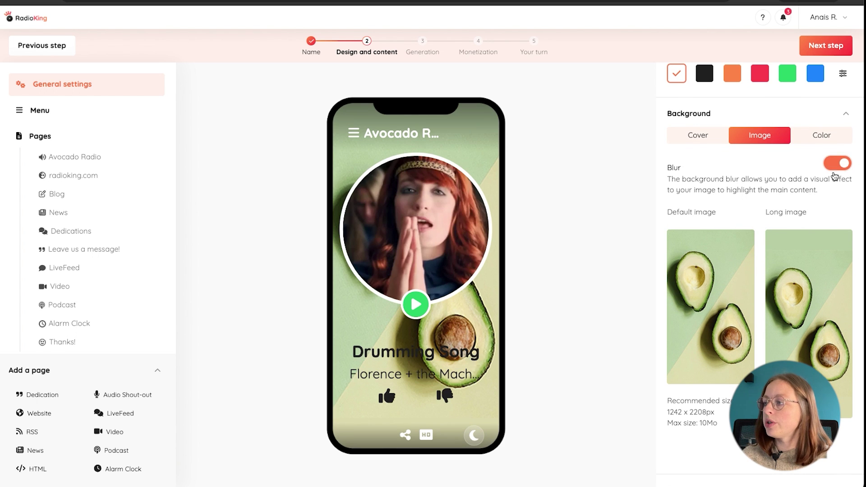
scroll(756, 247, down, 3)
scroll(755, 247, down, 7)
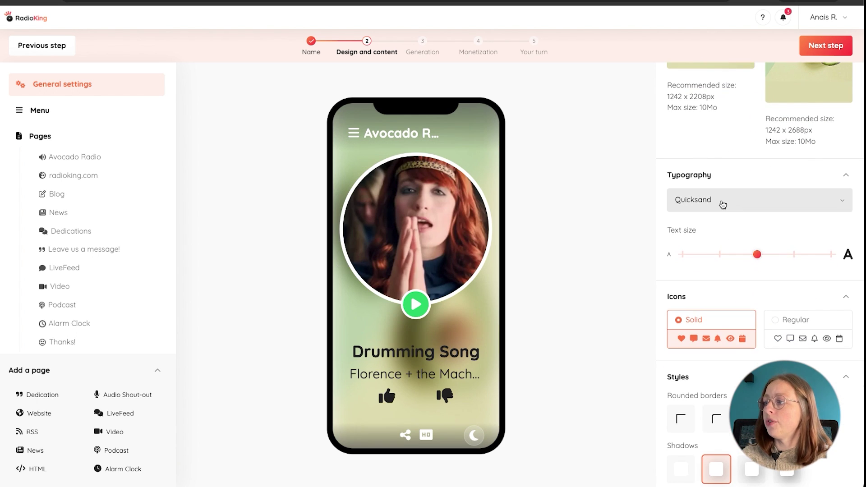
scroll(722, 205, down, 2)
scroll(764, 207, down, 7)
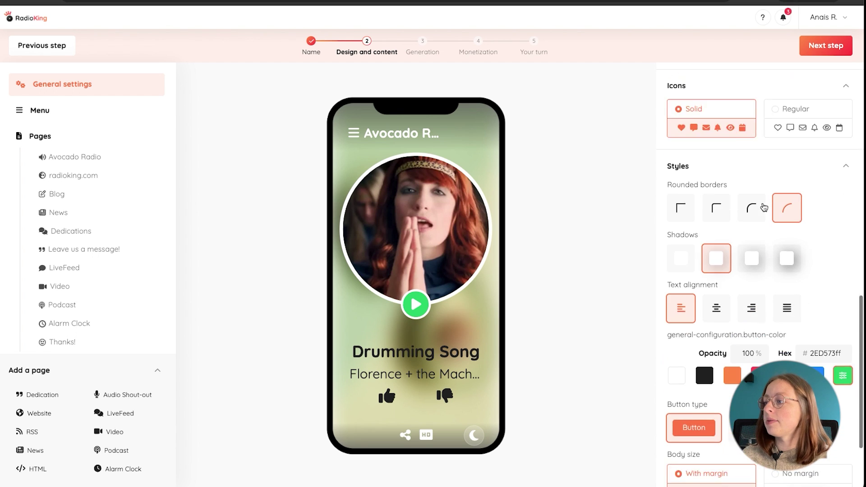
scroll(763, 207, down, 1)
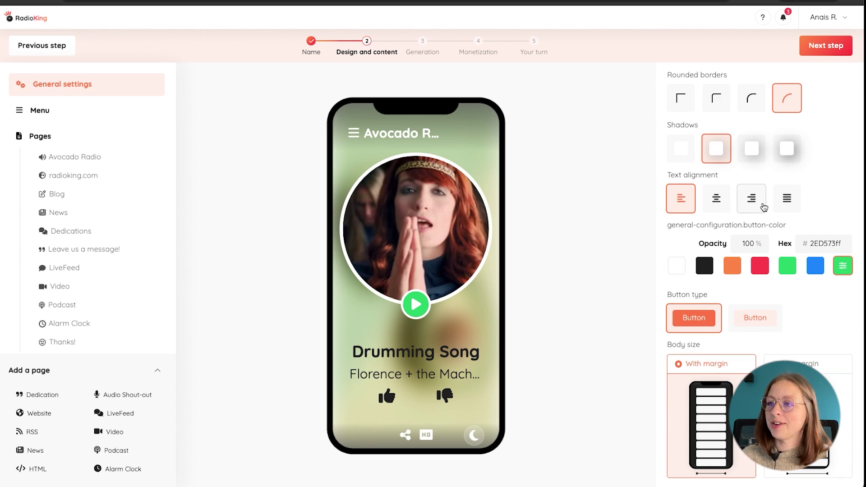
Review the Menu's page list from Avocado Radio to Thanks! and its avocado logo design
click(55, 116)
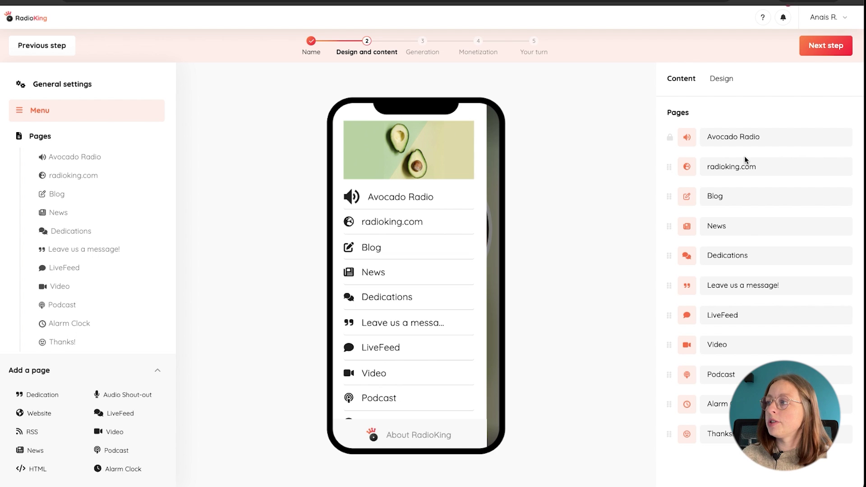
double_click(744, 137)
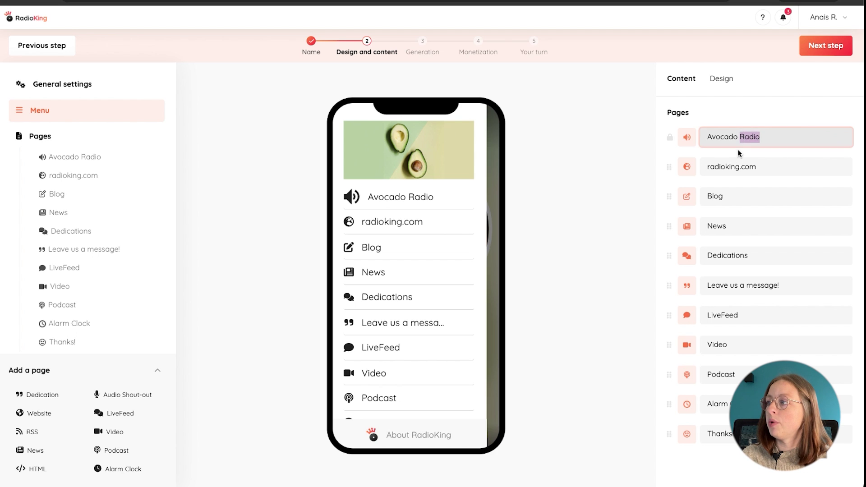
click(688, 138)
click(722, 79)
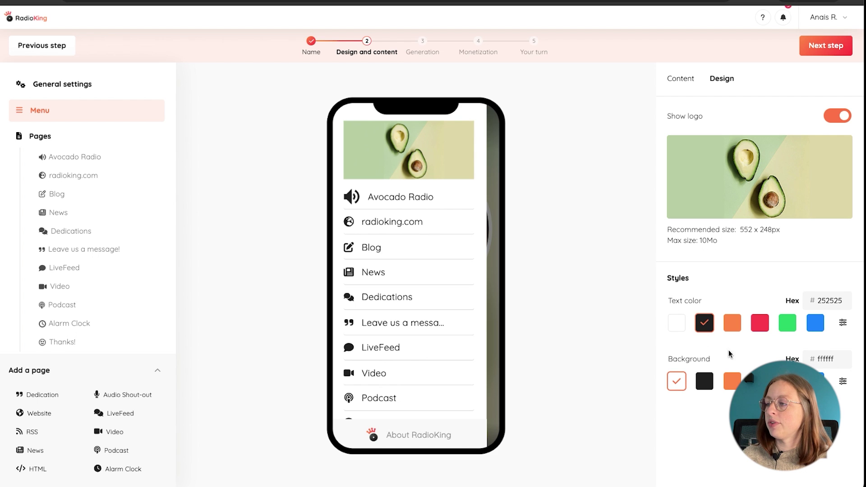
mouse_move(746, 153)
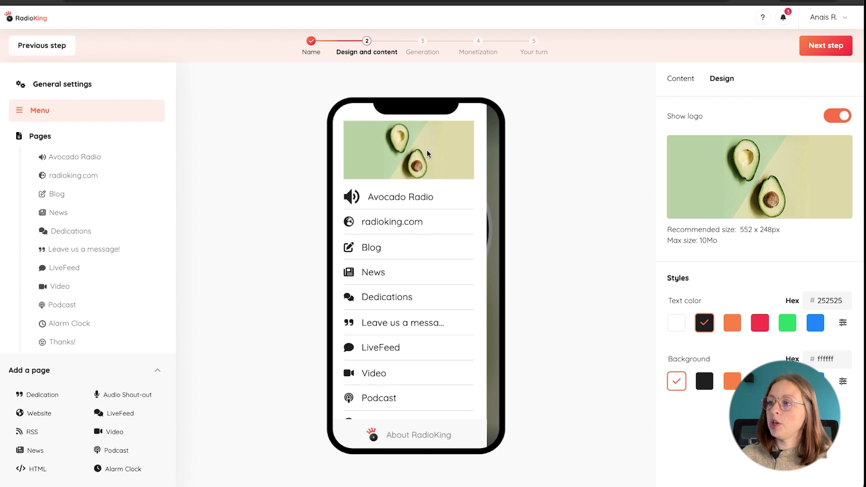
click(682, 81)
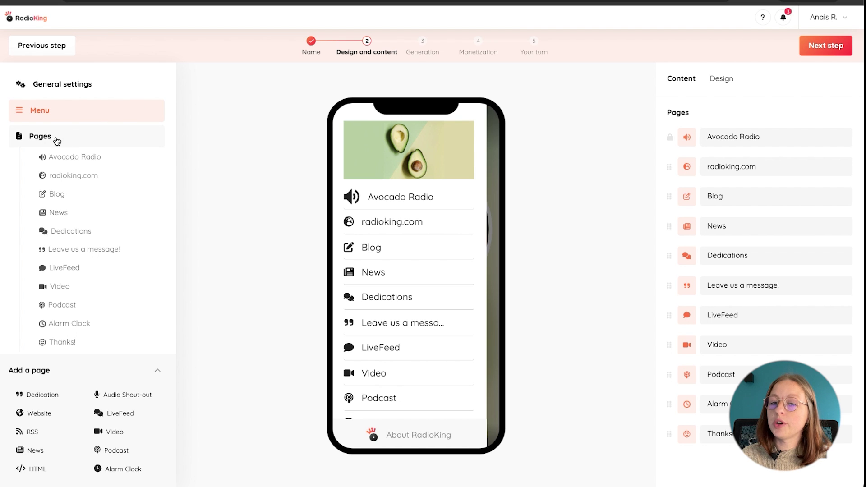
On the Avocado Radio player page, keep the stream type as RadioKing
click(74, 157)
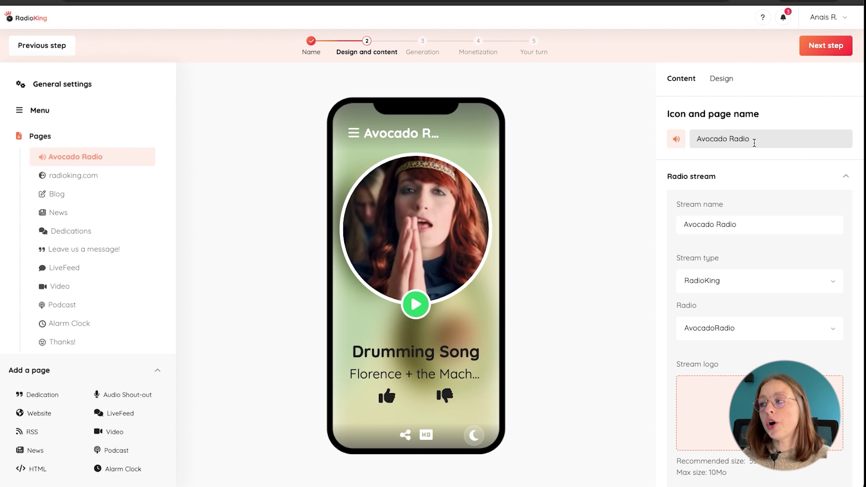
scroll(746, 216, down, 1)
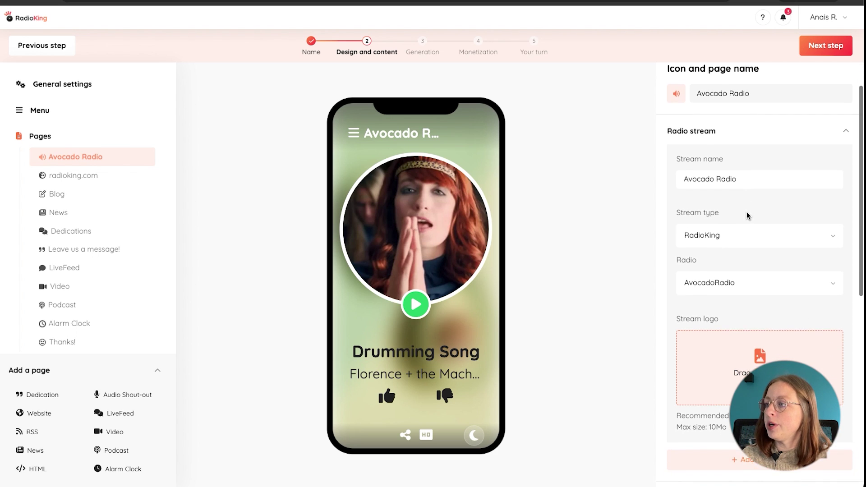
click(746, 230)
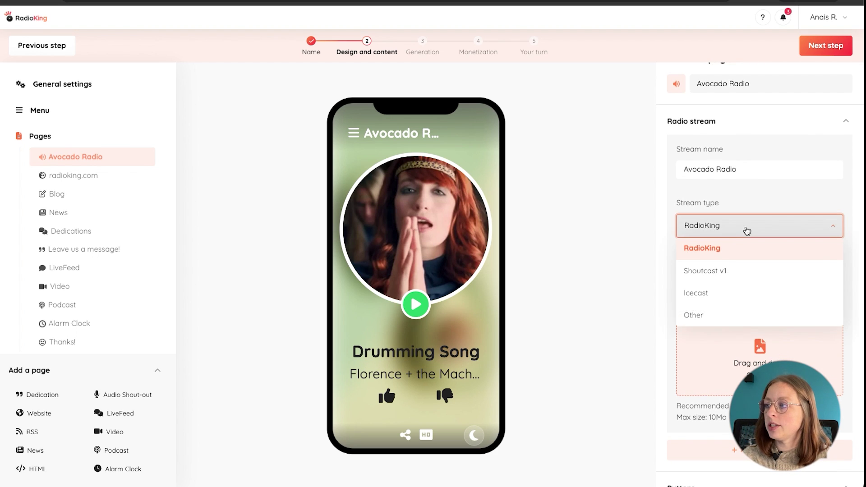
click(758, 230)
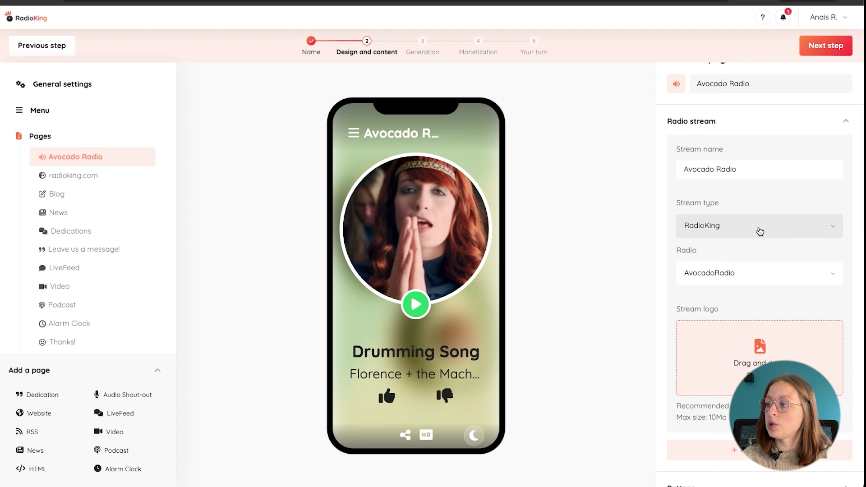
Switch on the Call, SMS and Email player buttons alongside Share
scroll(760, 231, down, 2)
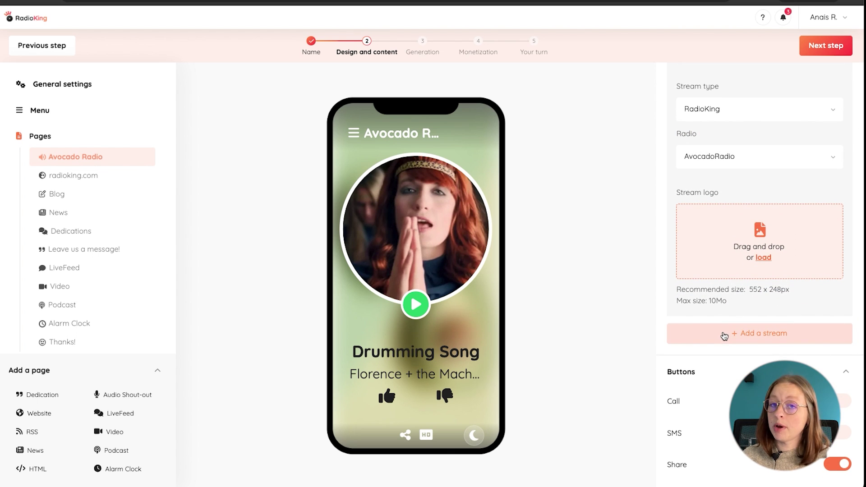
scroll(724, 336, down, 3)
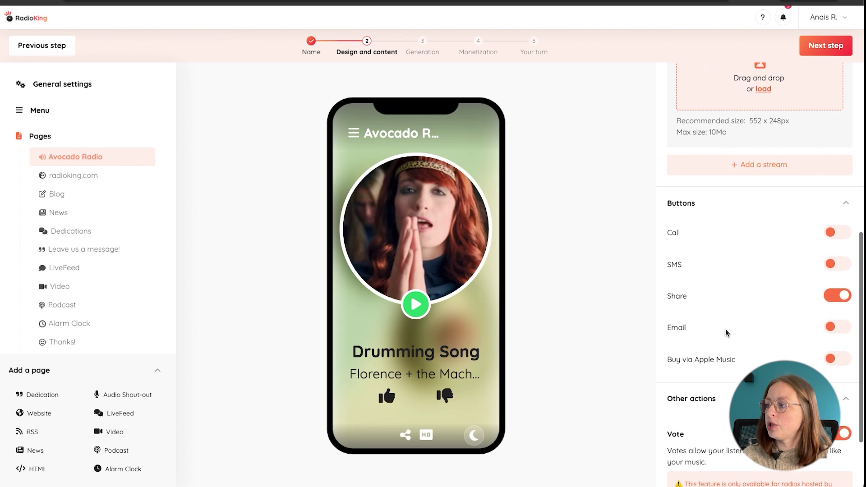
click(838, 237)
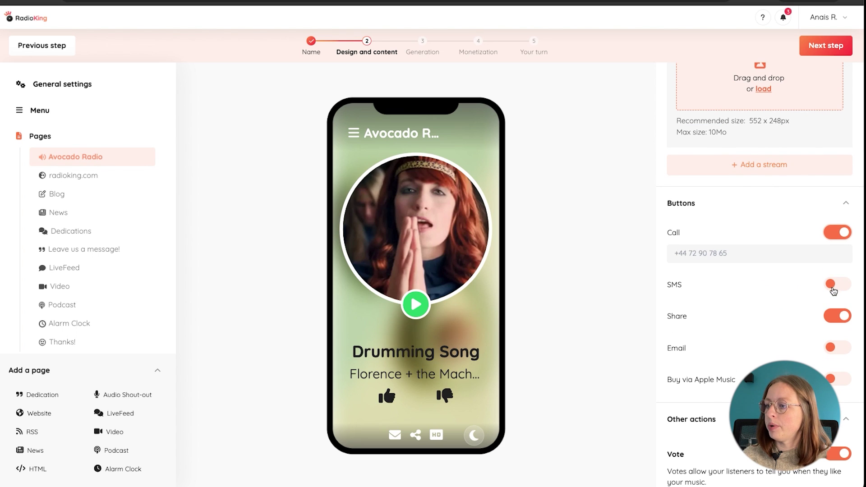
click(833, 290)
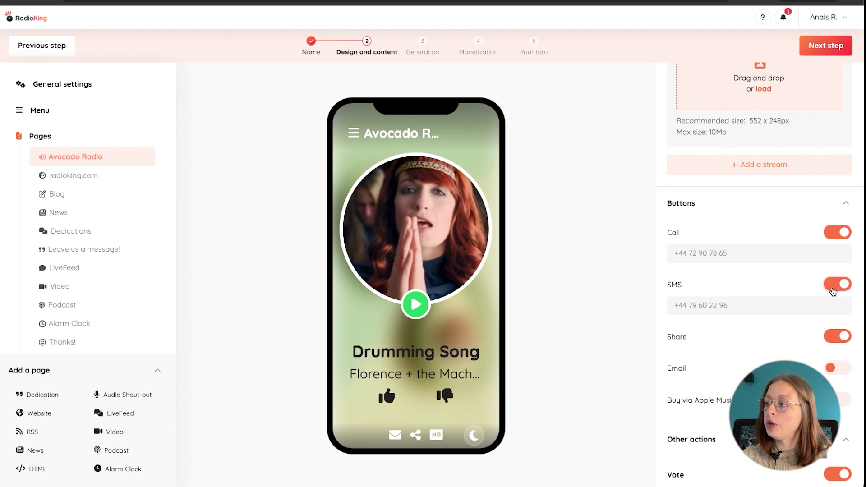
scroll(832, 291, down, 2)
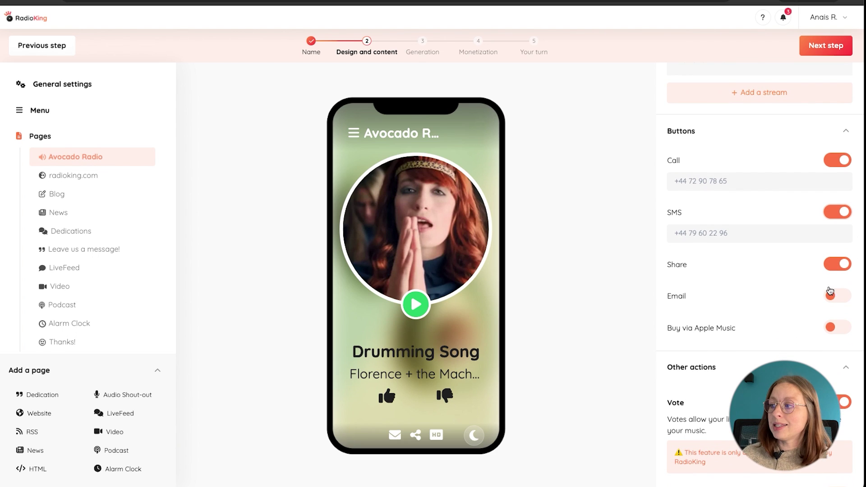
click(834, 295)
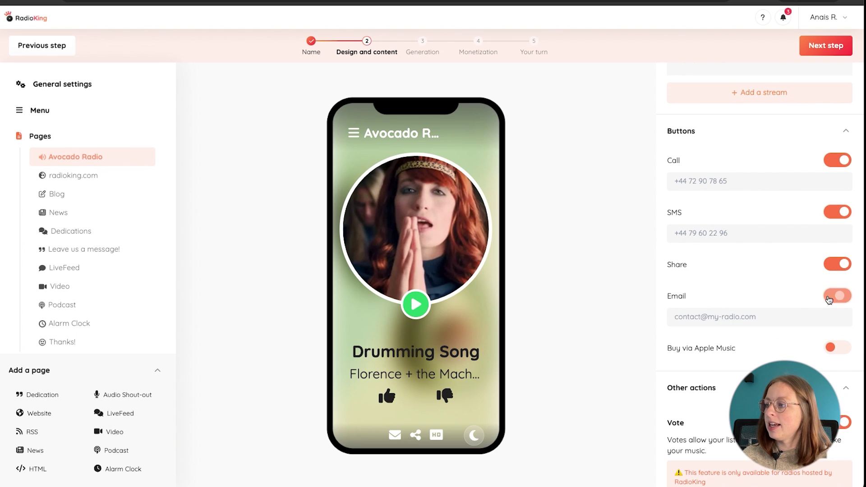
scroll(829, 300, down, 2)
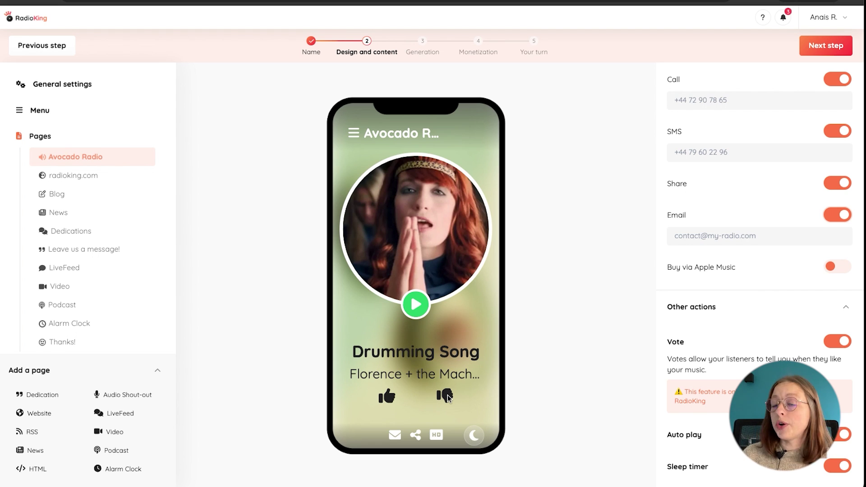
scroll(705, 417, up, 10)
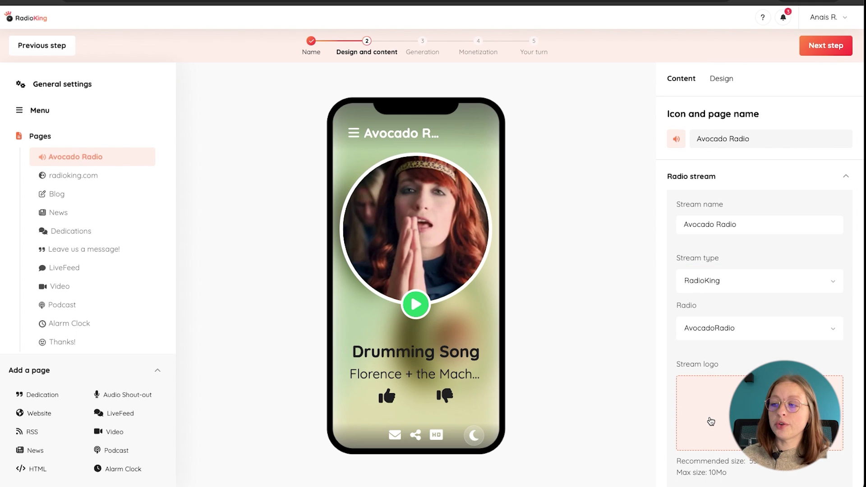
Set the player's cover shape to circle in its design settings, after trying rounded and square
click(722, 79)
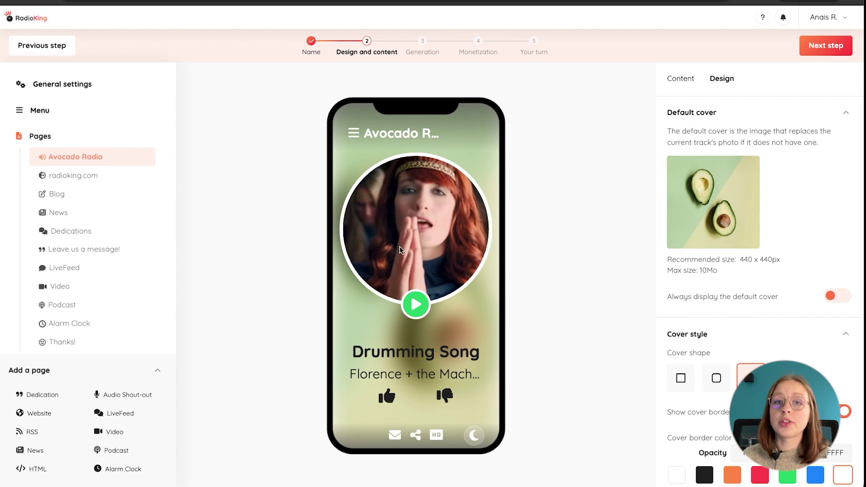
scroll(713, 203, down, 3)
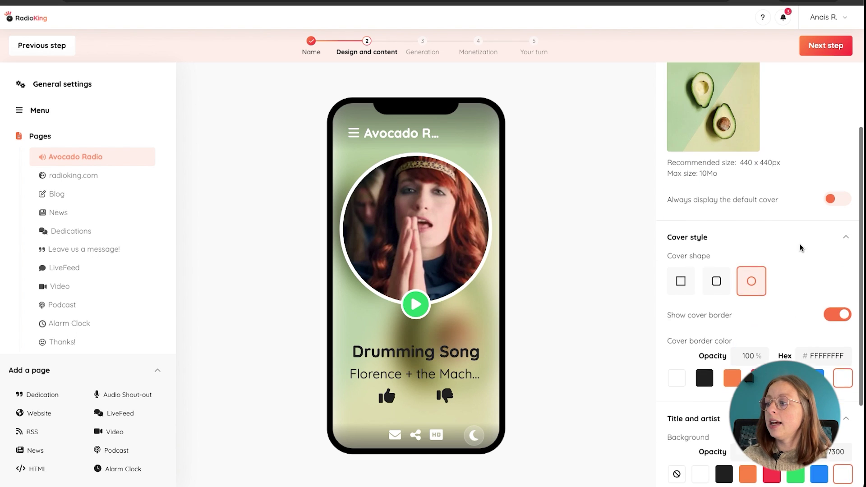
click(710, 270)
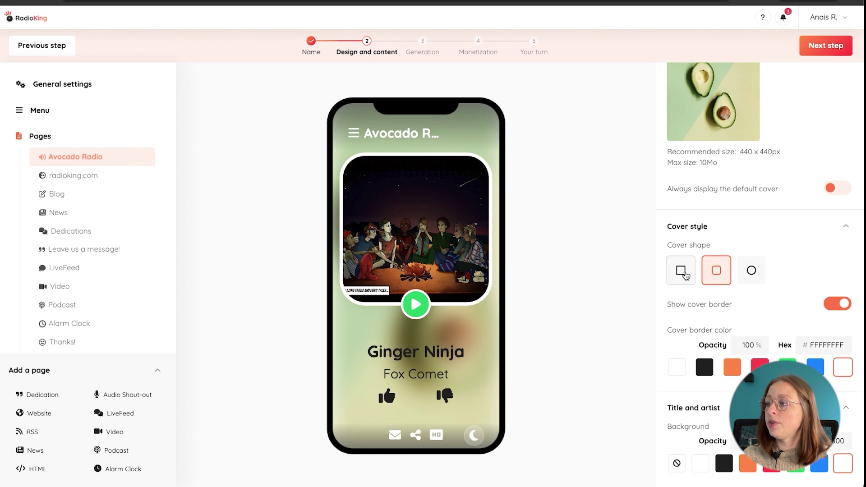
click(682, 274)
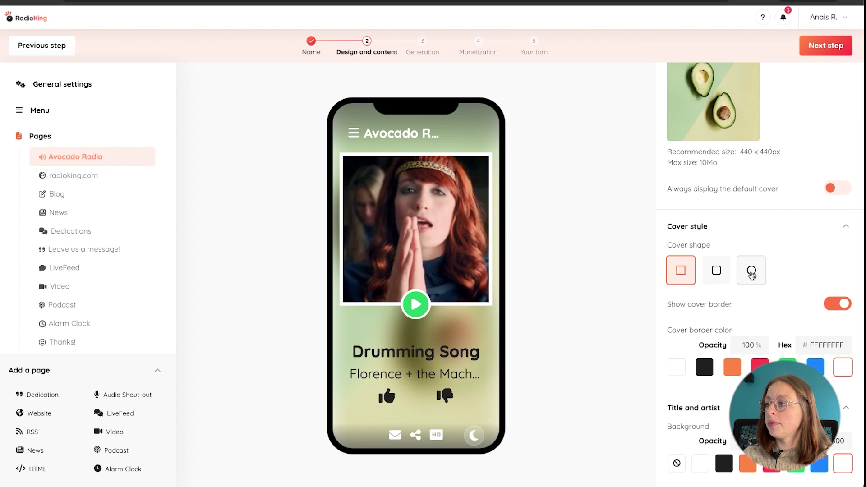
click(751, 270)
scroll(752, 274, down, 2)
scroll(751, 276, down, 2)
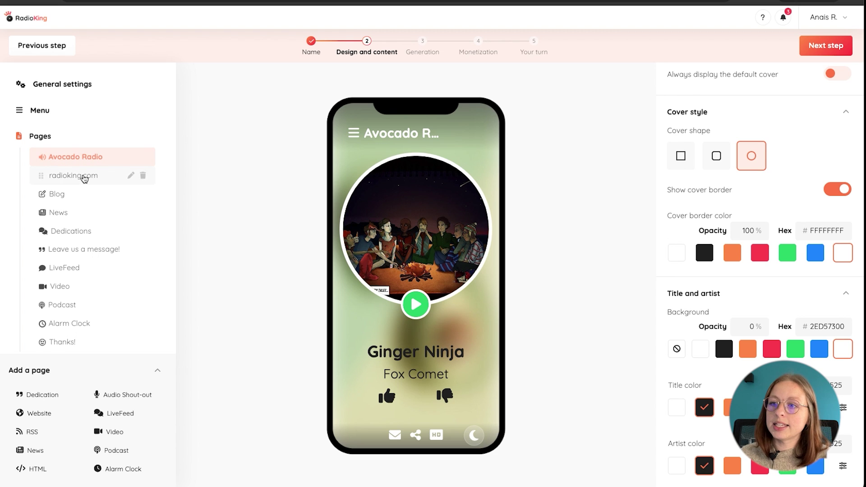
On the radioking.com website page, set the header text color to red FF4757
click(84, 178)
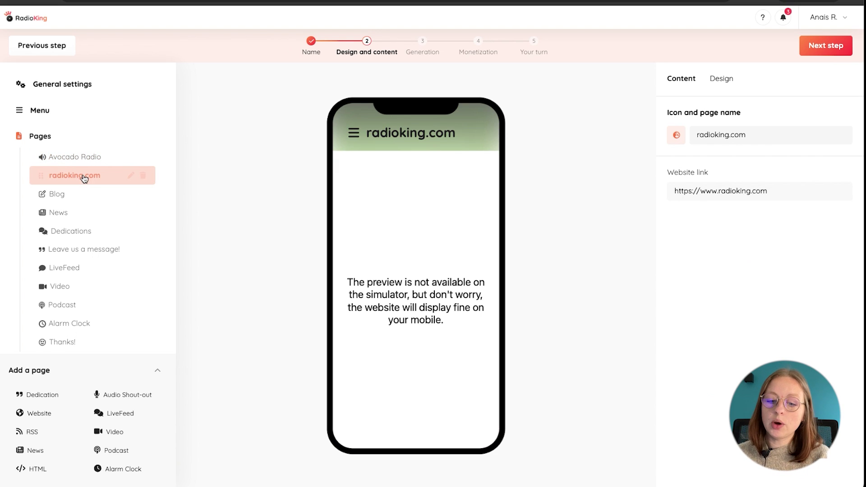
click(762, 192)
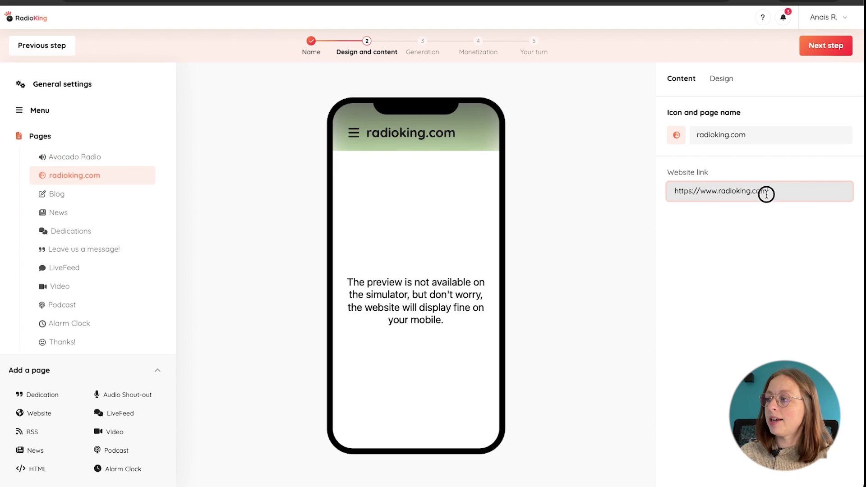
double_click(765, 191)
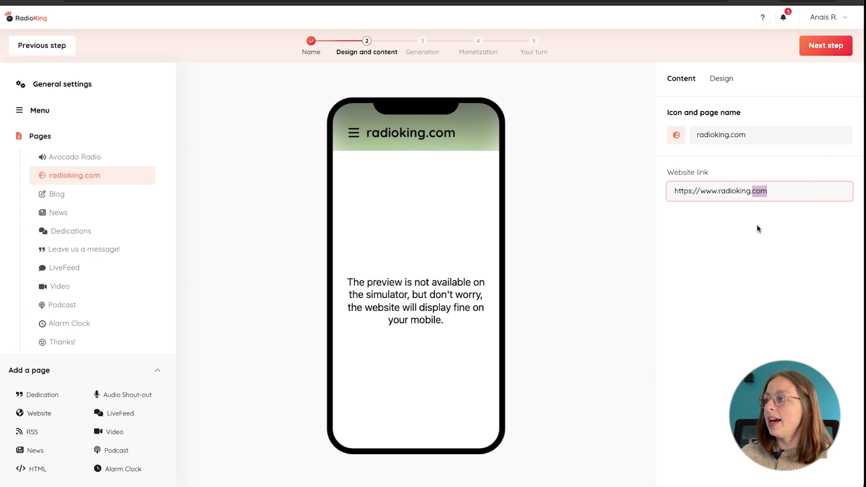
drag(729, 134, 678, 139)
click(677, 136)
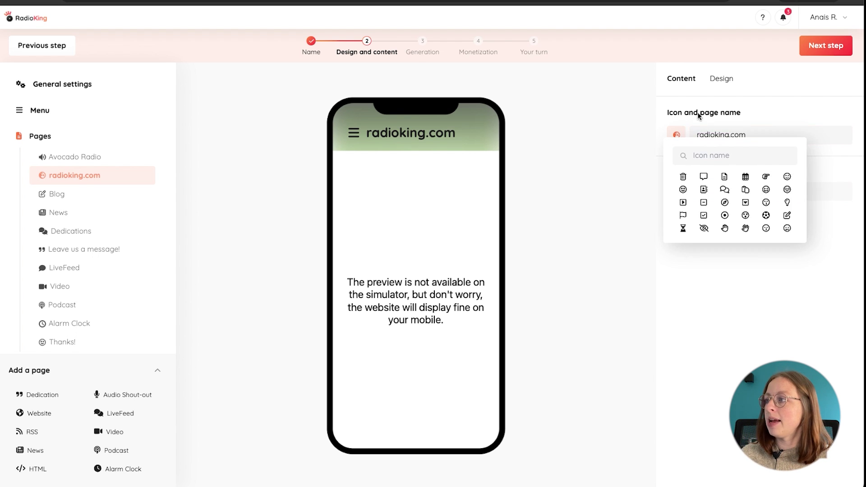
click(720, 79)
click(760, 139)
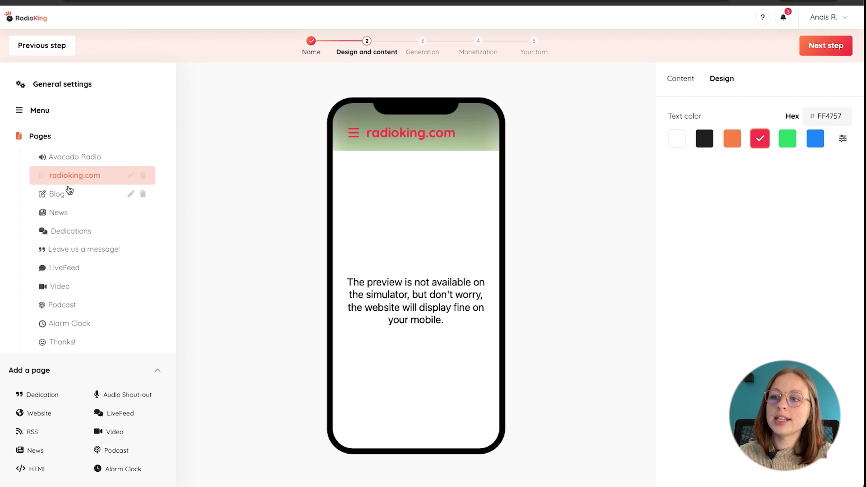
Check the Blog page's RSS feed link, then bring up the News page
click(67, 194)
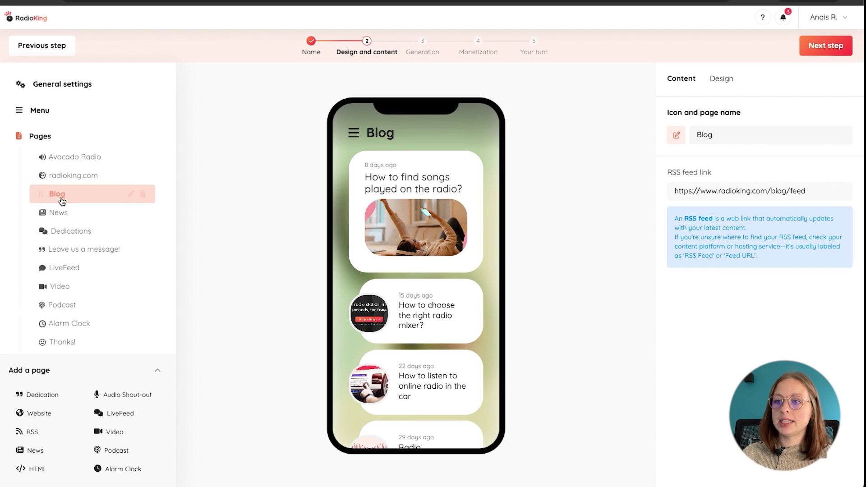
triple_click(794, 191)
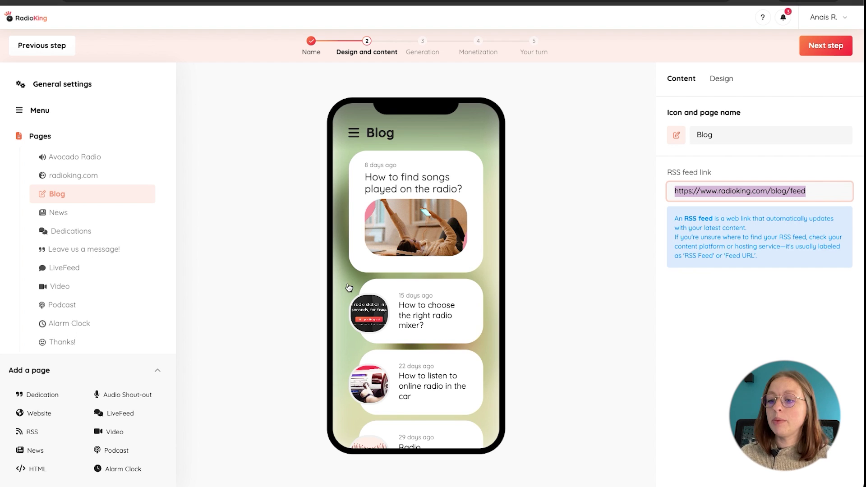
click(73, 218)
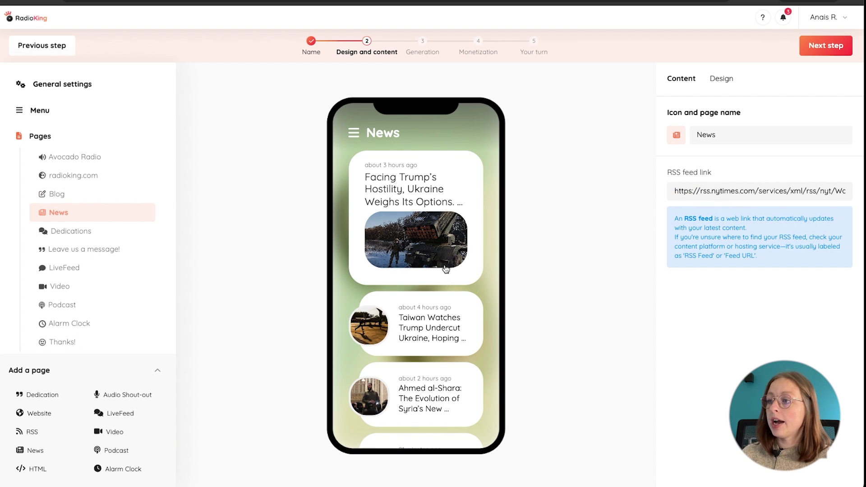
Scroll through the News and Dedications previews, then open the Leave us a message! page
scroll(440, 278, down, 8)
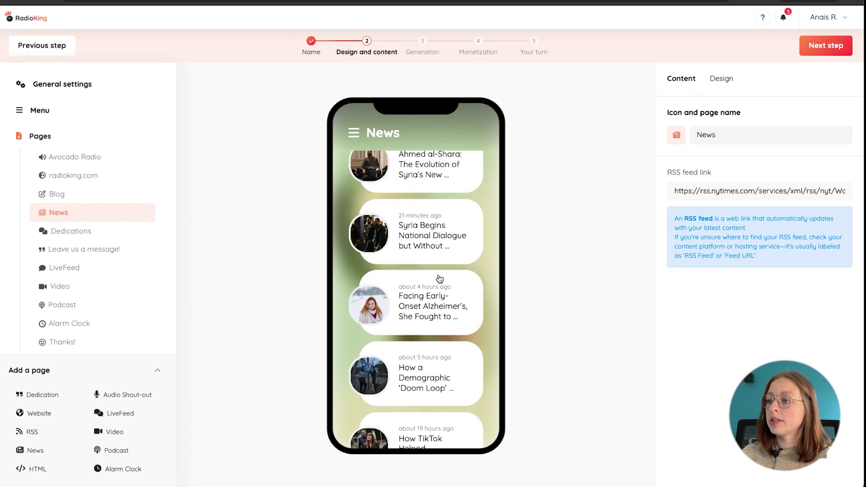
click(66, 231)
scroll(376, 325, down, 5)
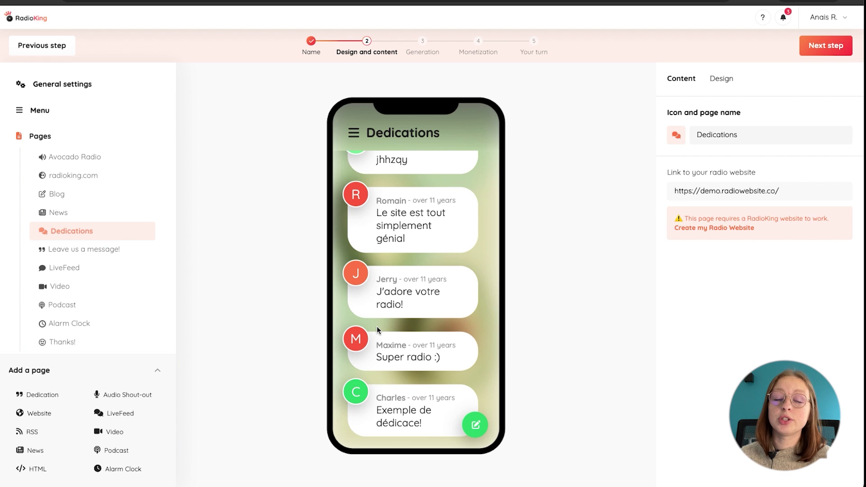
scroll(424, 288, up, 3)
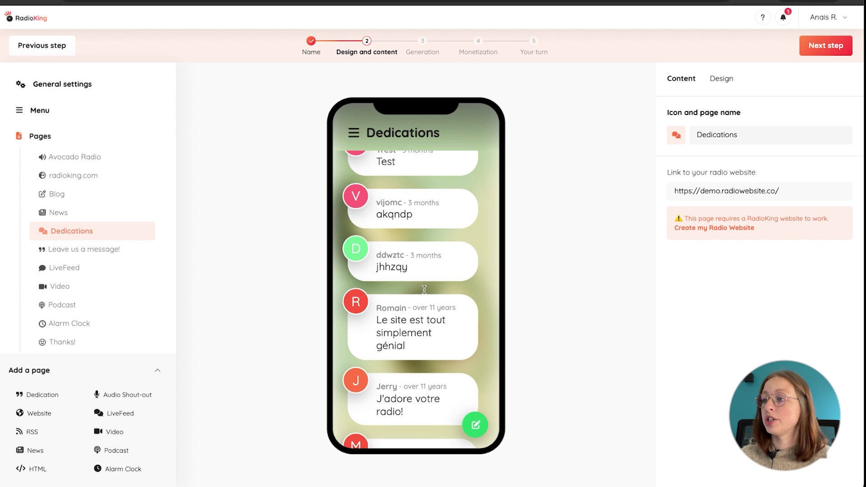
scroll(428, 202, up, 2)
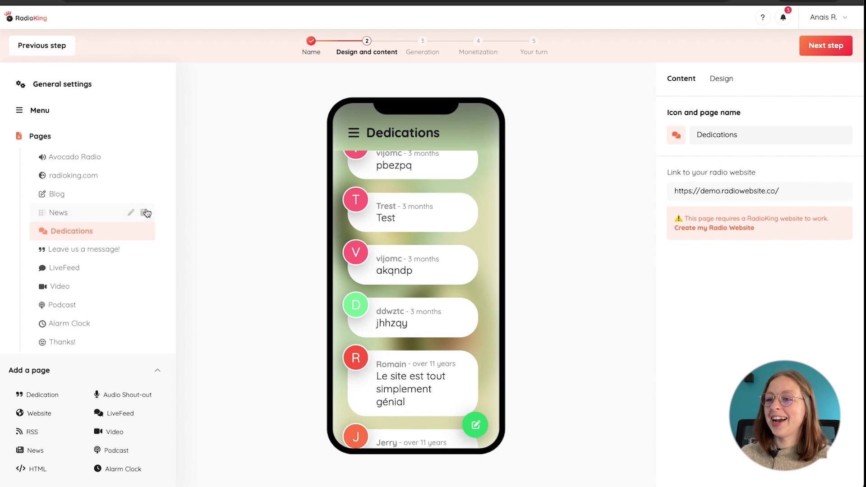
click(55, 249)
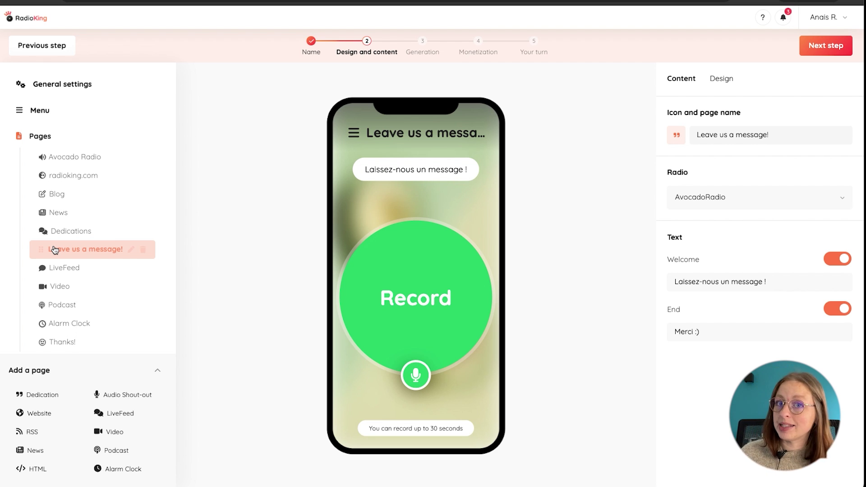
Replace the welcome text with 'Leave us a message!'
double_click(709, 279)
triple_click(709, 279)
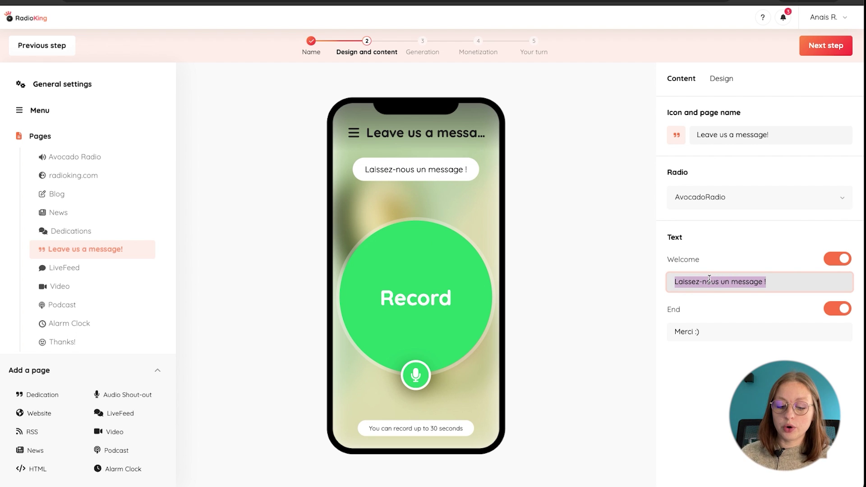
text(Leae)
key(BackSpace)
text(ve us a me)
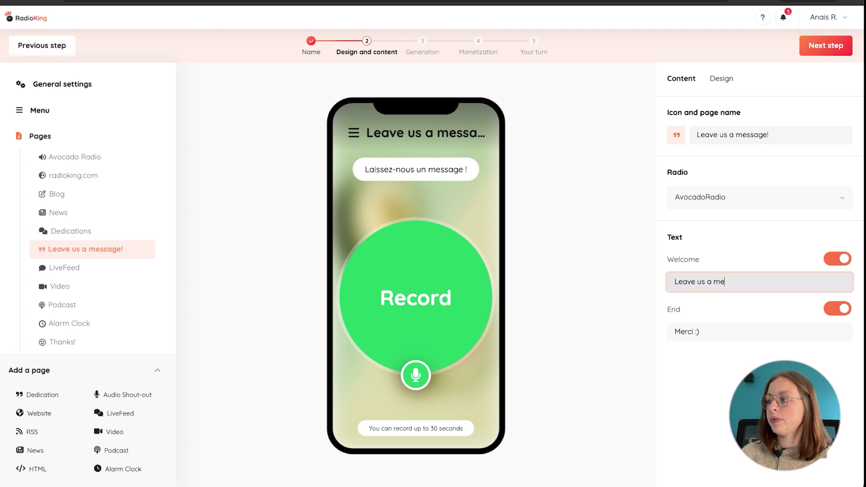
text(ssage!)
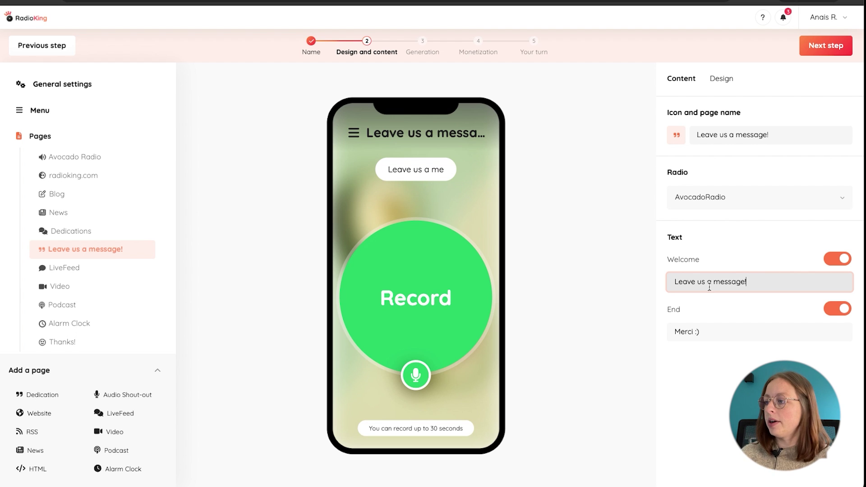
Change the end text from 'Merci :)' to 'thanks :)', then open the LiveFeed page
double_click(684, 332)
text(thanks)
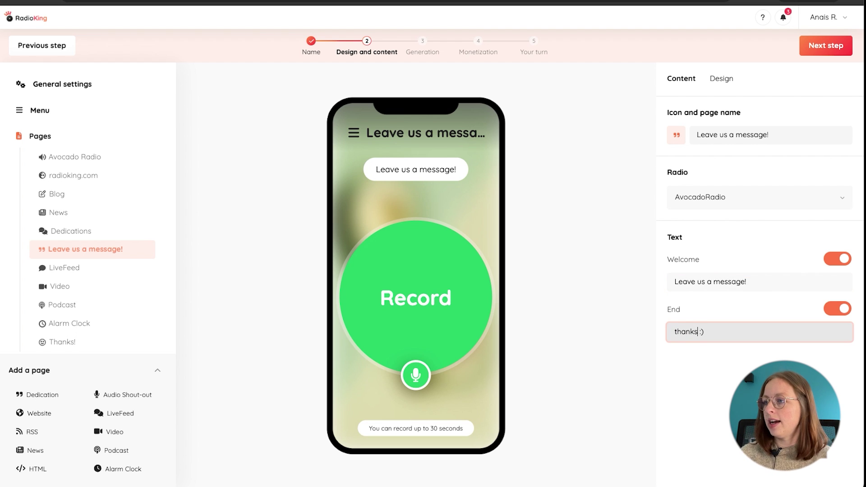
click(720, 383)
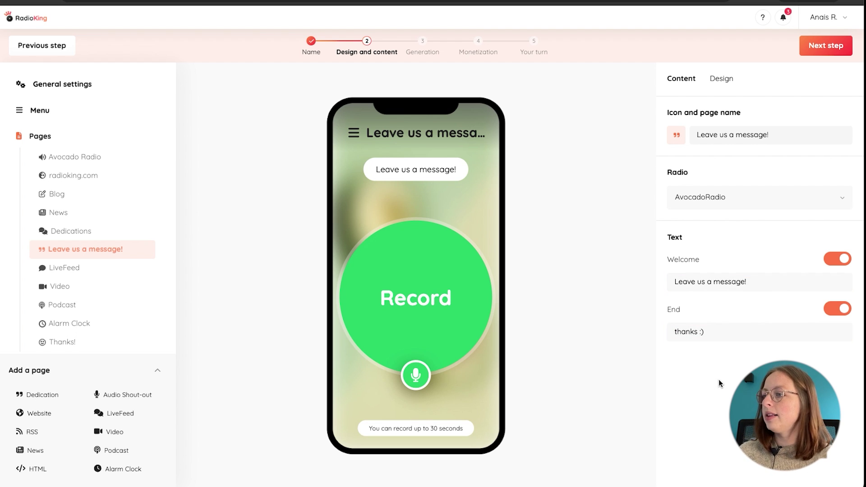
click(70, 267)
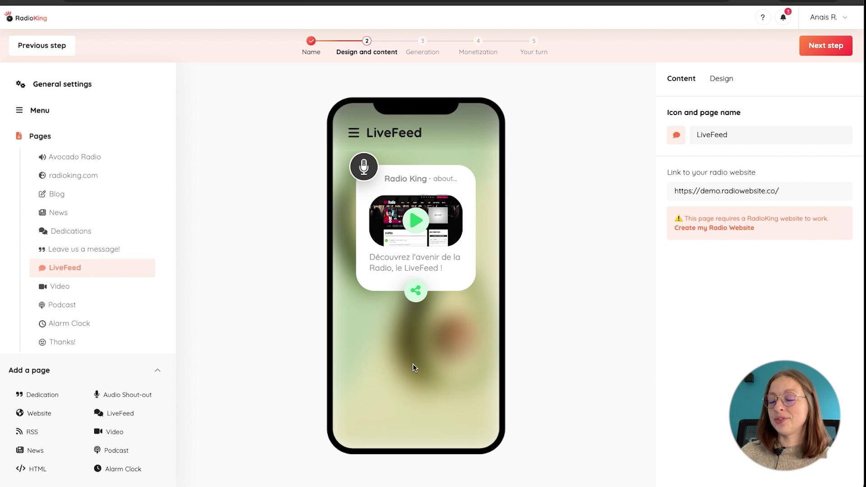
Check the Video page's YouTube RSS feed link and preview, then open the Podcast page
click(65, 288)
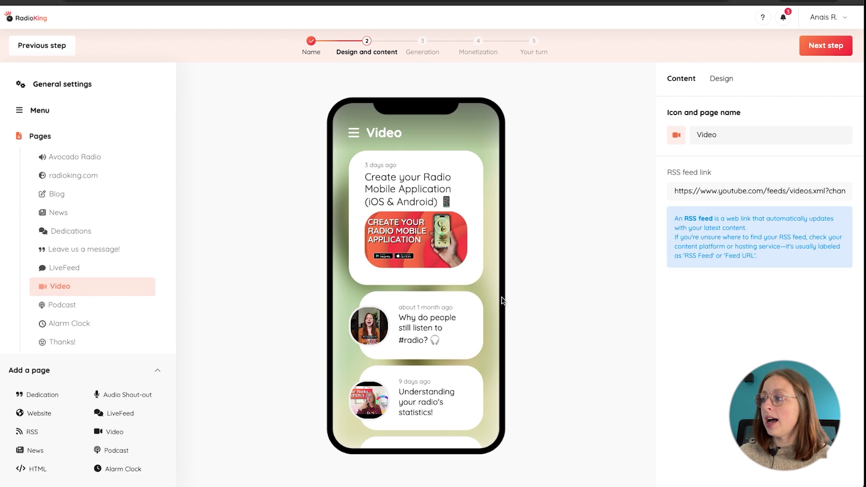
triple_click(732, 193)
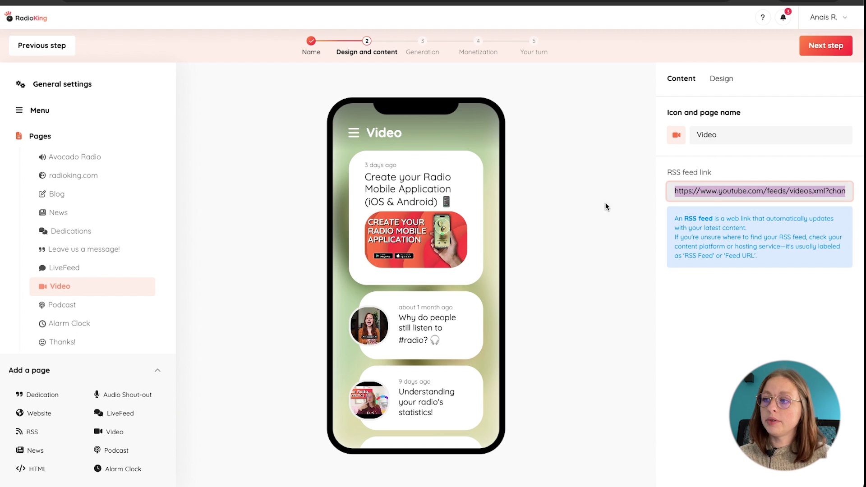
scroll(440, 294, down, 4)
scroll(439, 294, down, 5)
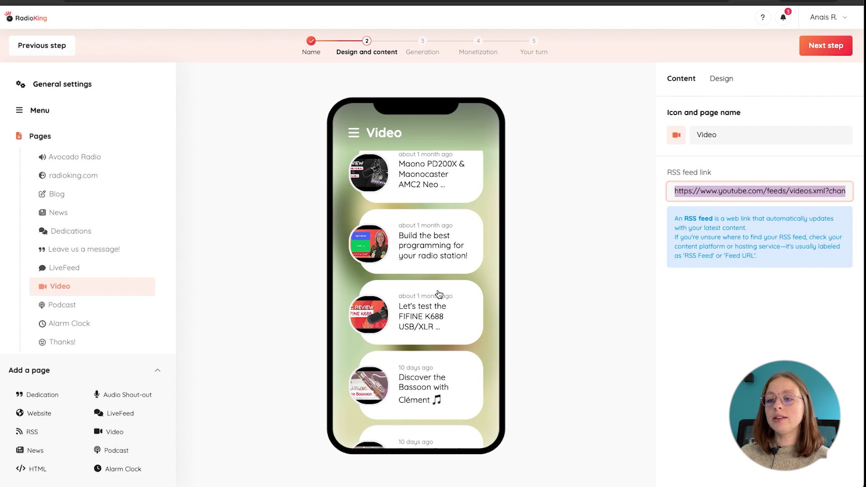
click(67, 306)
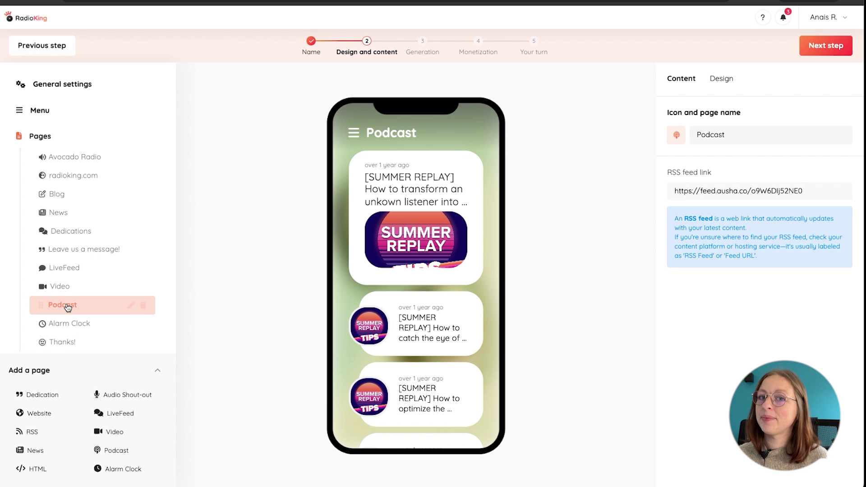
View the Alarm Clock page, then the Thanks! page with 'Meet our Dream Team!'
click(82, 324)
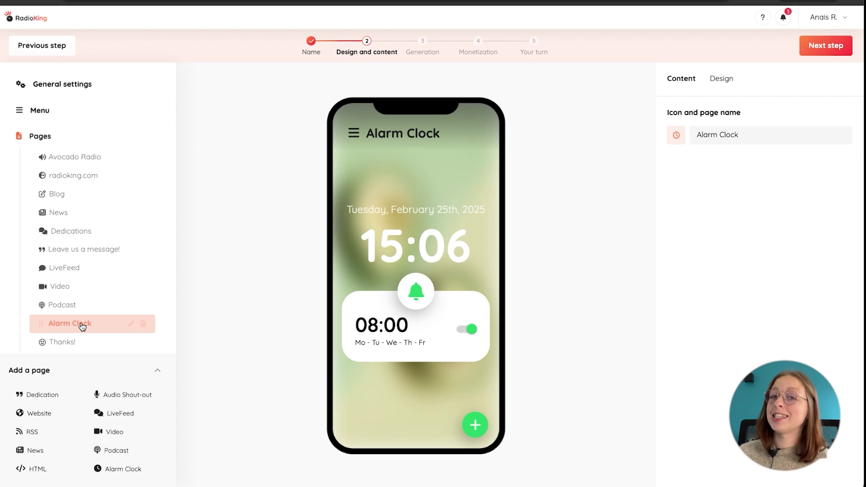
click(96, 342)
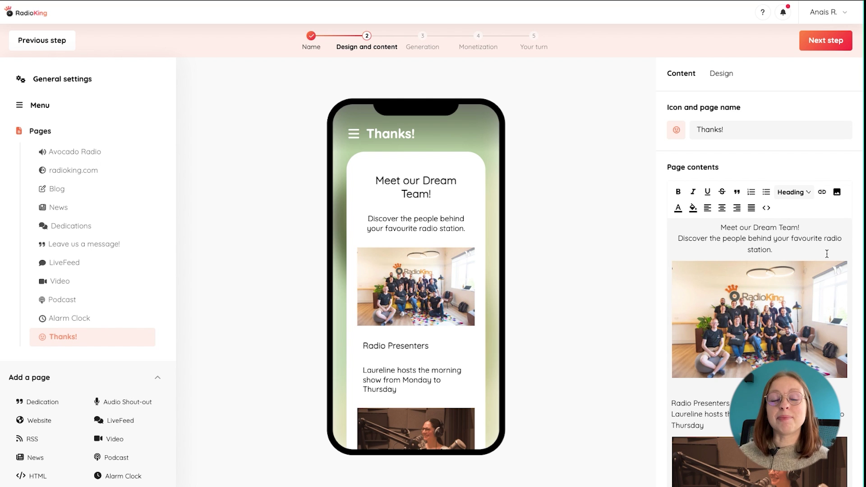
scroll(826, 254, down, 3)
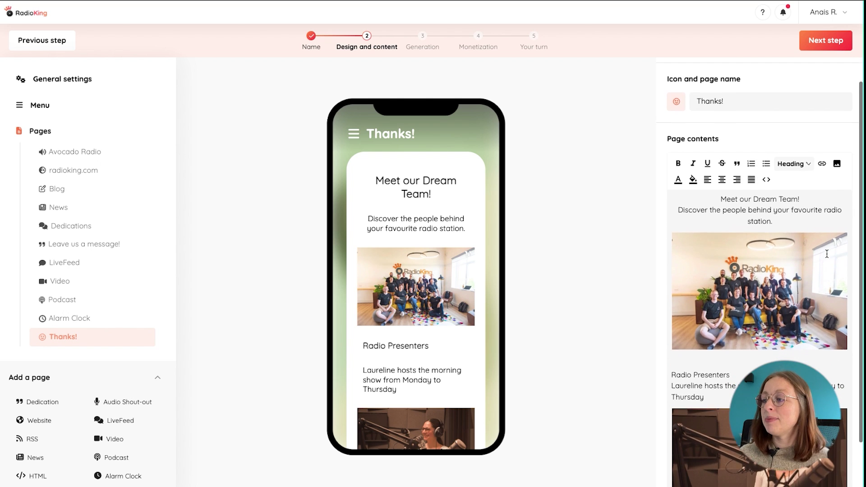
scroll(826, 254, down, 1)
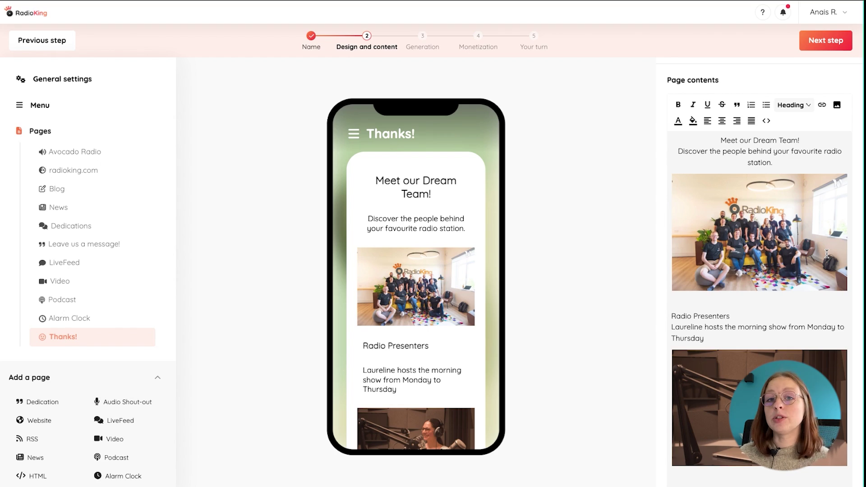
scroll(826, 254, up, 4)
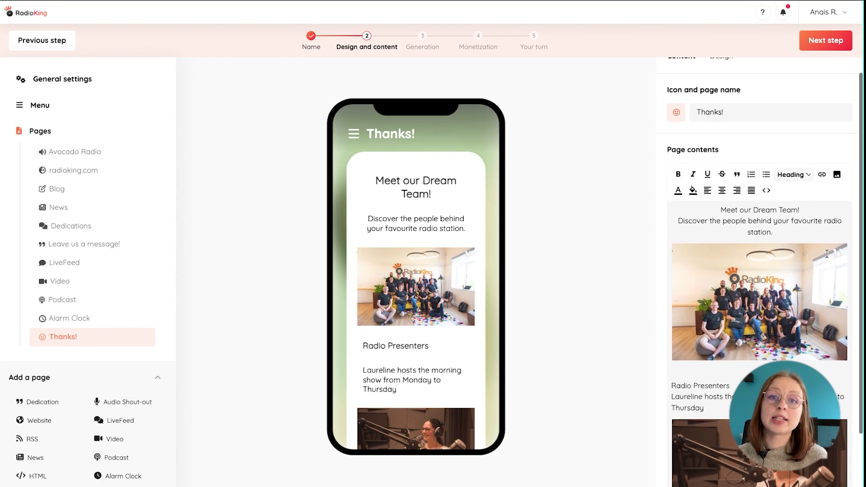